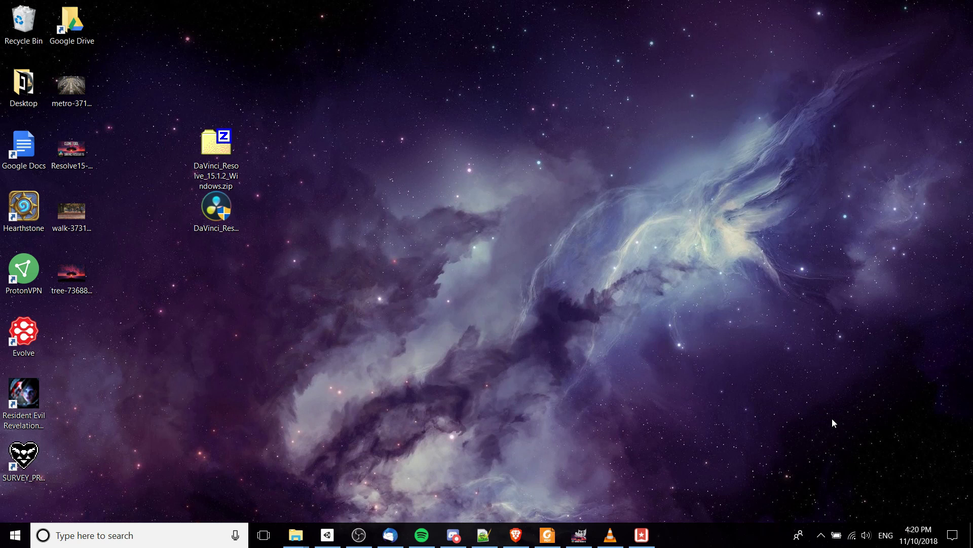
# - Select the DaVinci_Resolve_15.1.2_Windows.exe installer on the desktop
pyautogui.click(239, 245)
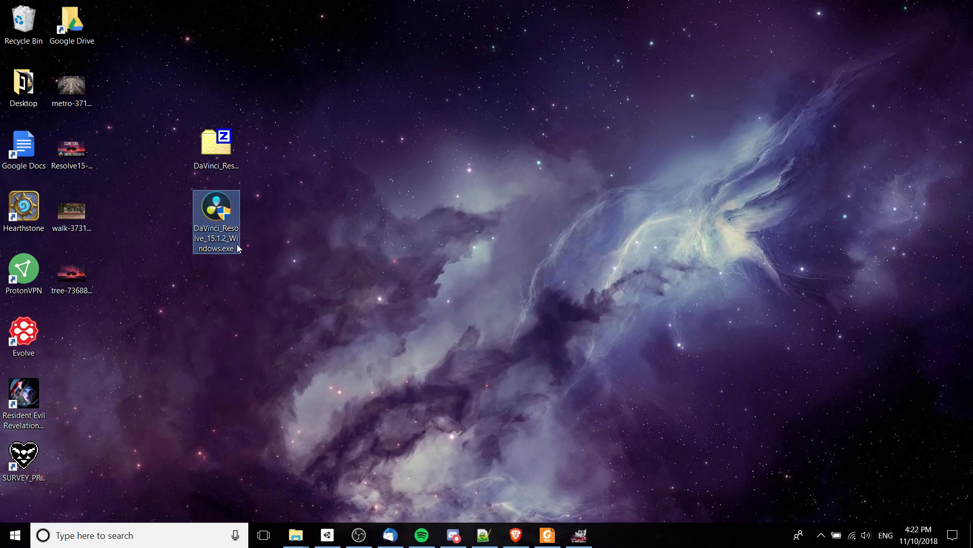
# - Run the DaVinci Resolve 15.1.2 installer with the PostgreSQL 9.5.4-1 component ticked
pyautogui.doubleClick(237, 245)
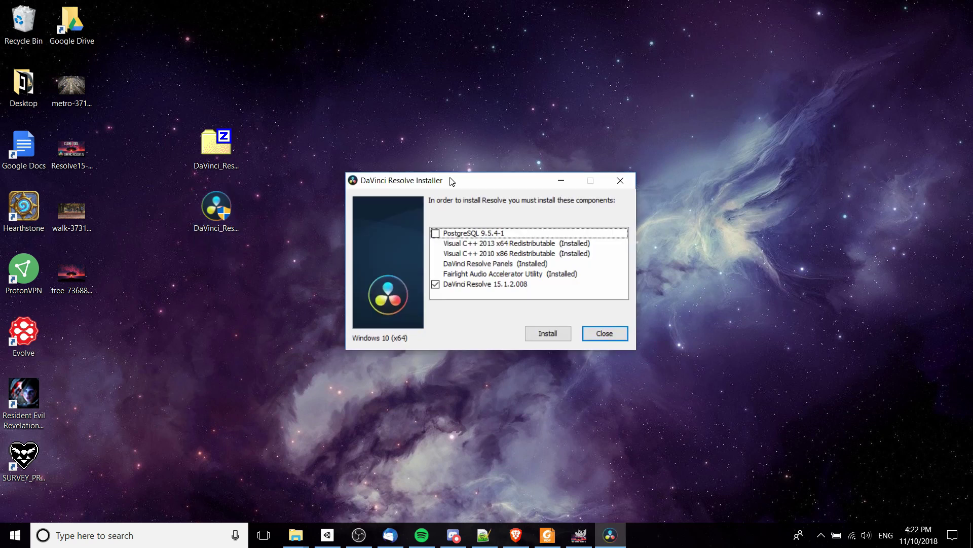
pyautogui.moveTo(453, 180); pyautogui.dragTo(461, 192)
pyautogui.click(451, 244)
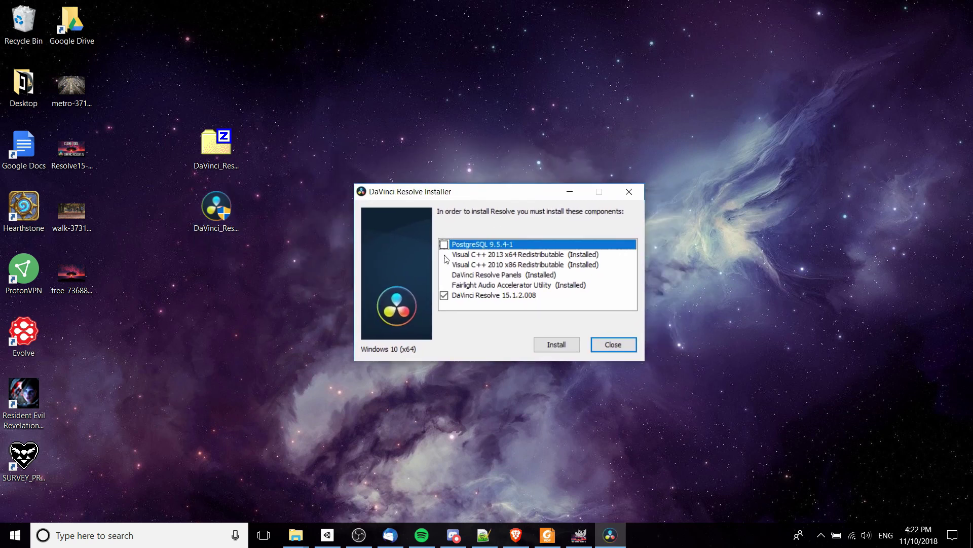
pyautogui.click(445, 246)
pyautogui.click(556, 345)
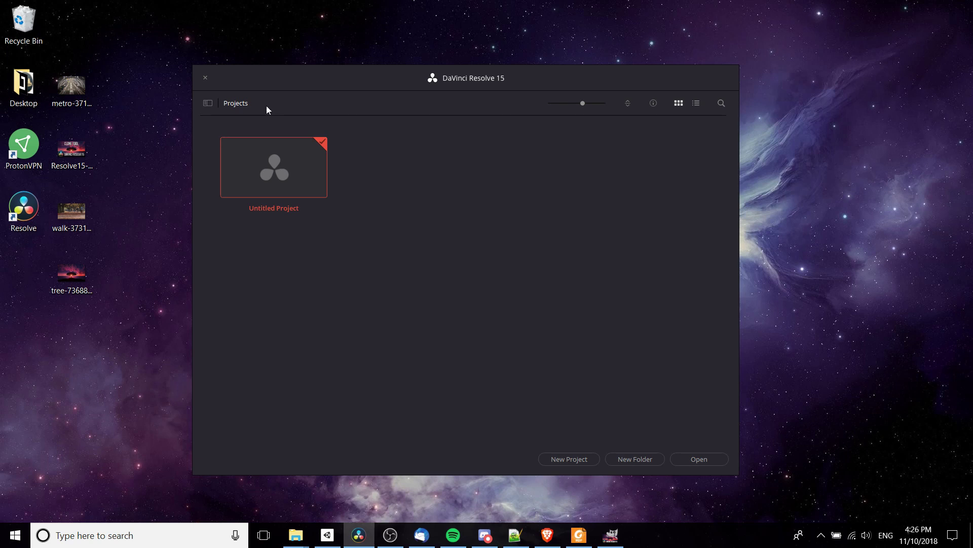
# - Show the Databases sidebar in the Project Manager
pyautogui.click(208, 104)
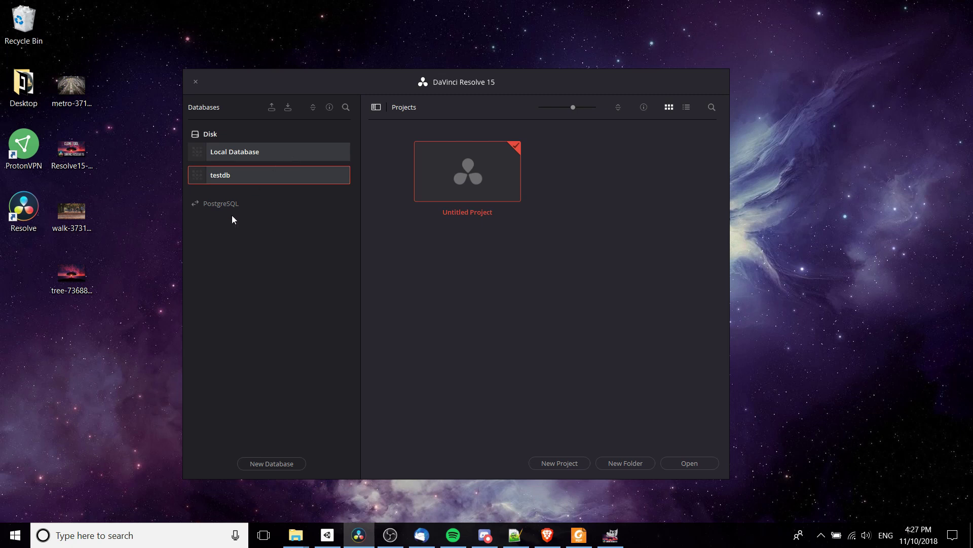
# - Create a new PostgreSQL database named 'tutorialdb'
pyautogui.click(296, 464)
pyautogui.click(512, 244)
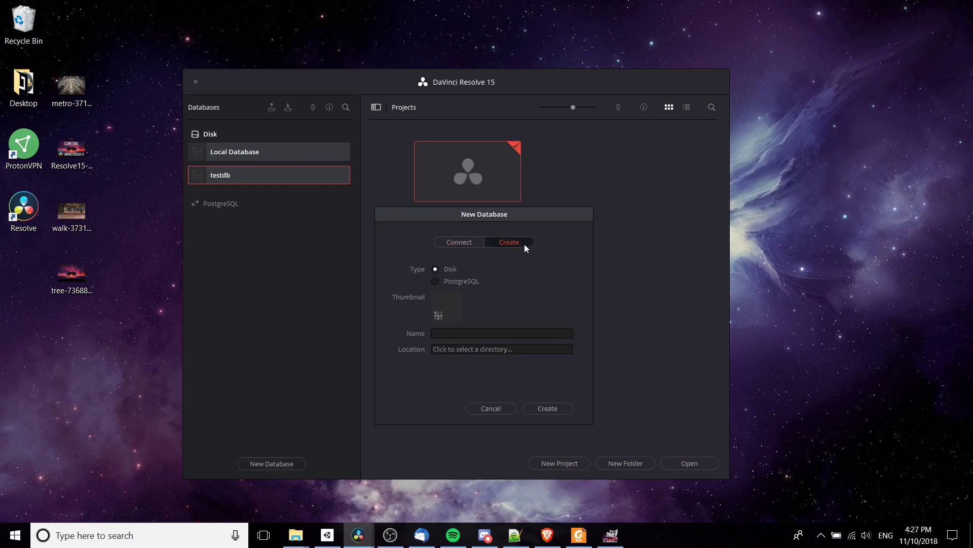
pyautogui.click(434, 282)
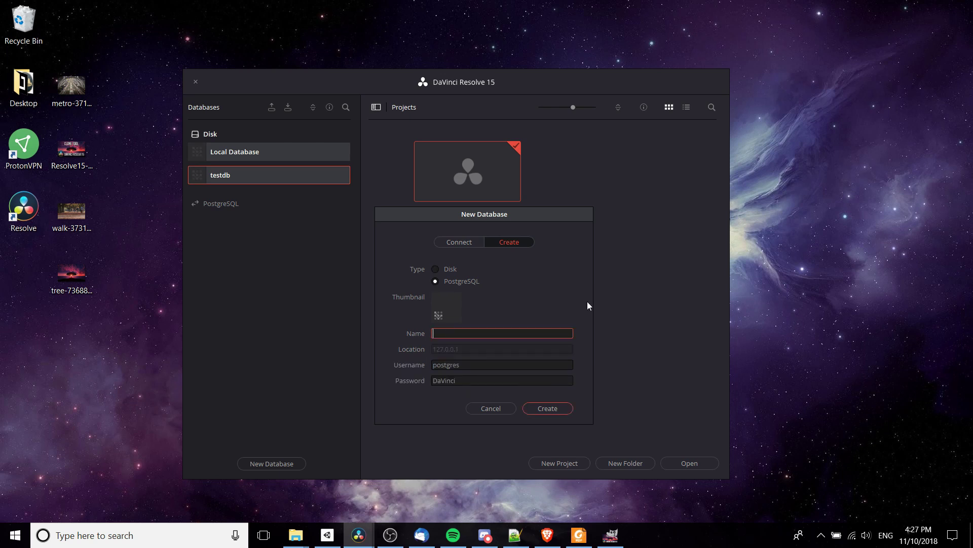
pyautogui.write('tutorialdb')
pyautogui.click(564, 409)
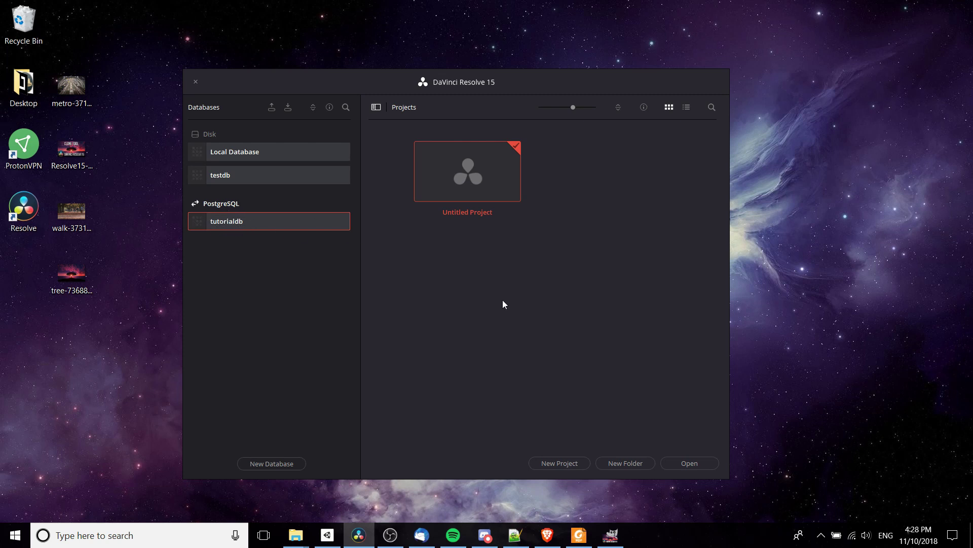
# - Open Untitled Project and set the Sound Library's database to tutorialdb
pyautogui.doubleClick(468, 187)
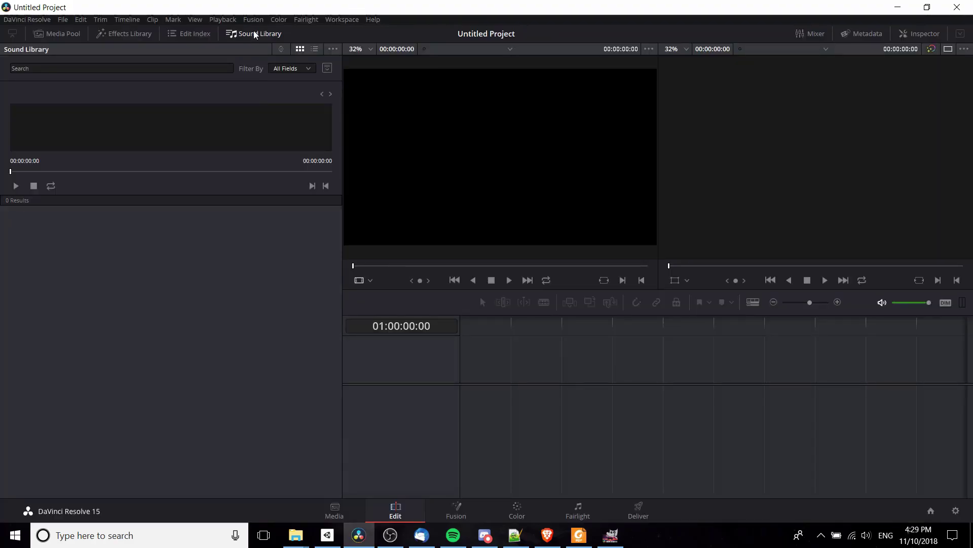
pyautogui.click(326, 69)
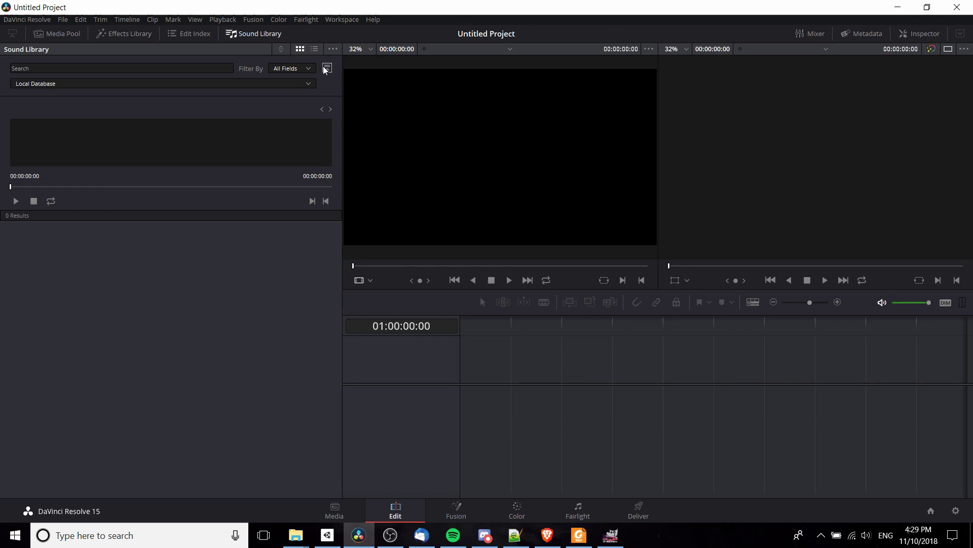
pyautogui.click(299, 87)
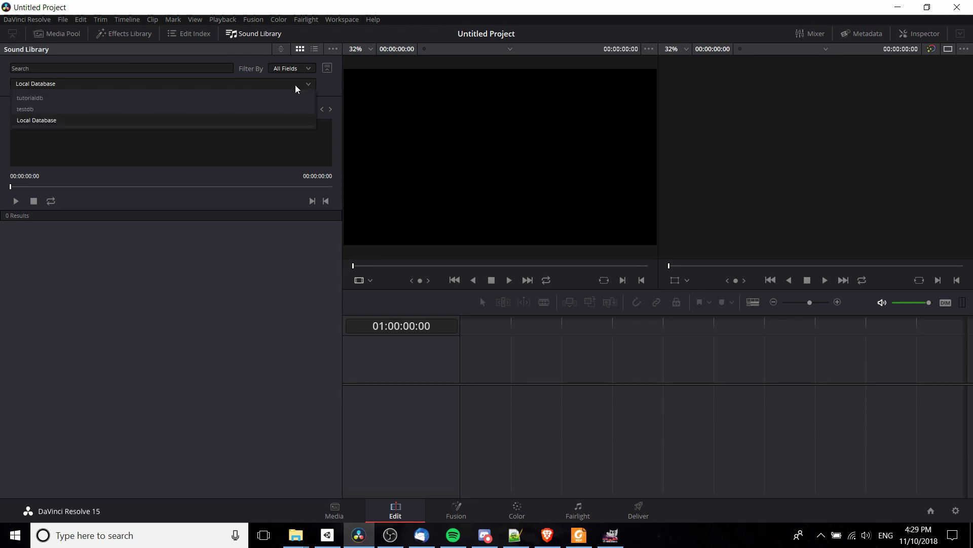
pyautogui.click(43, 103)
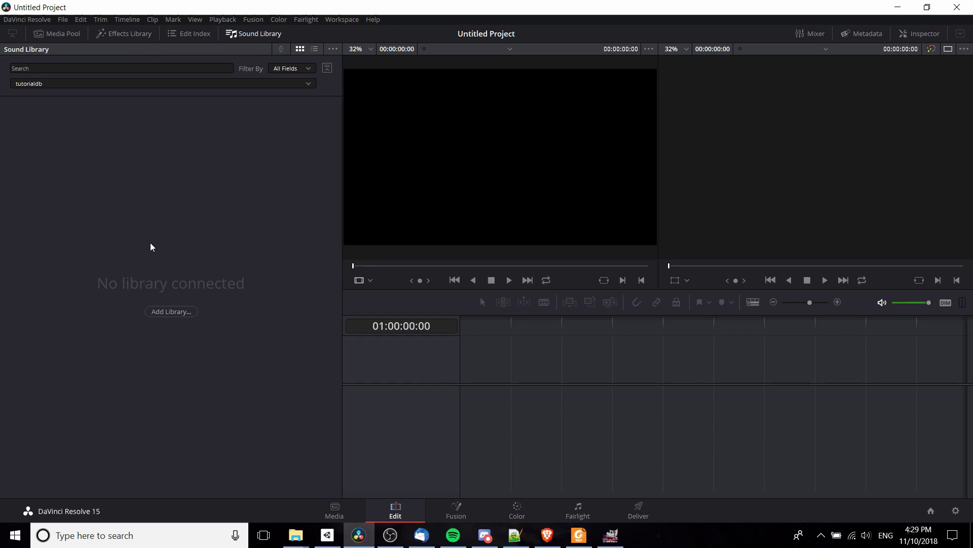
# - Add the Sound Effects Pack #1 folder as a library, then search it for 'blood'
pyautogui.click(182, 313)
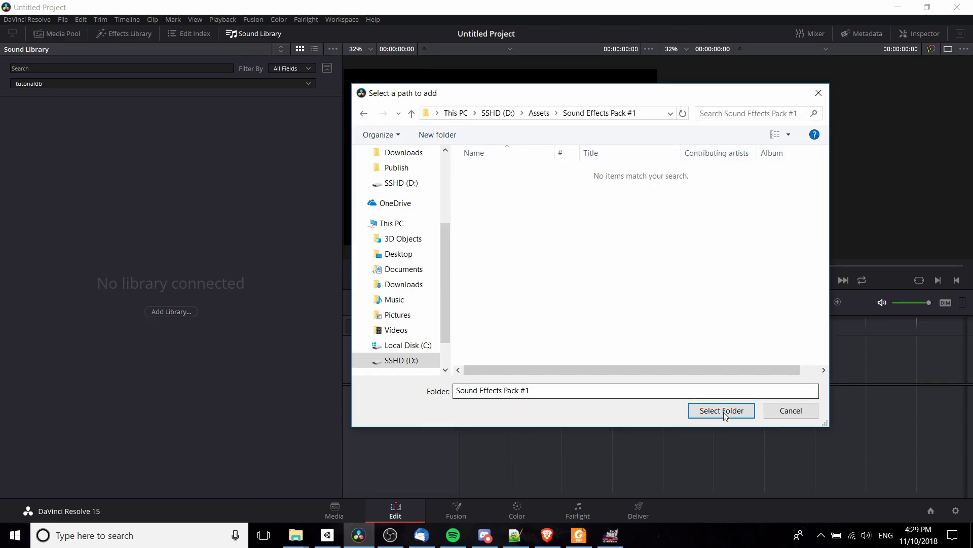
pyautogui.click(722, 410)
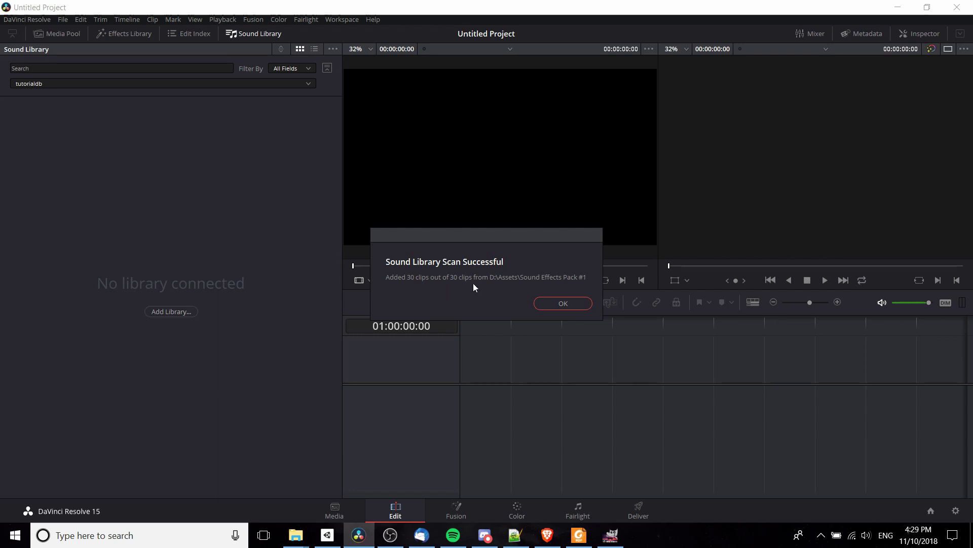
pyautogui.click(563, 303)
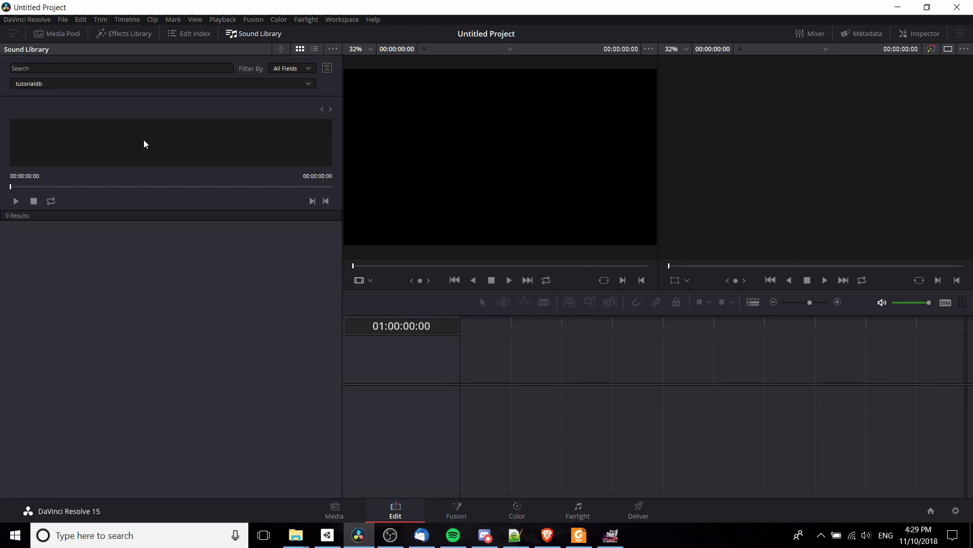
pyautogui.click(120, 68)
pyautogui.write('blood')
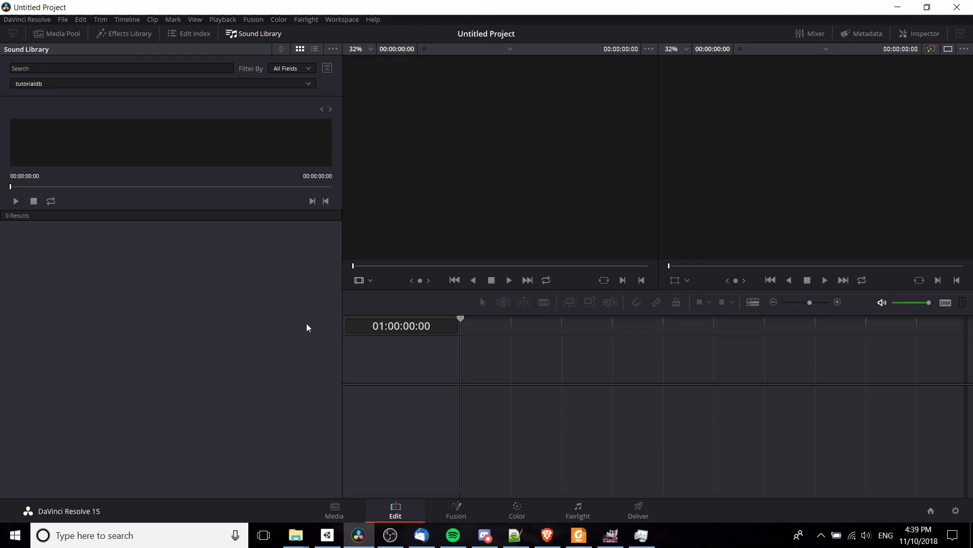
# - In pgAdmin 4, connect to PostgreSQL 9.5 and open tutorialdb under Databases
pyautogui.hotkey('alt', 'Tab')
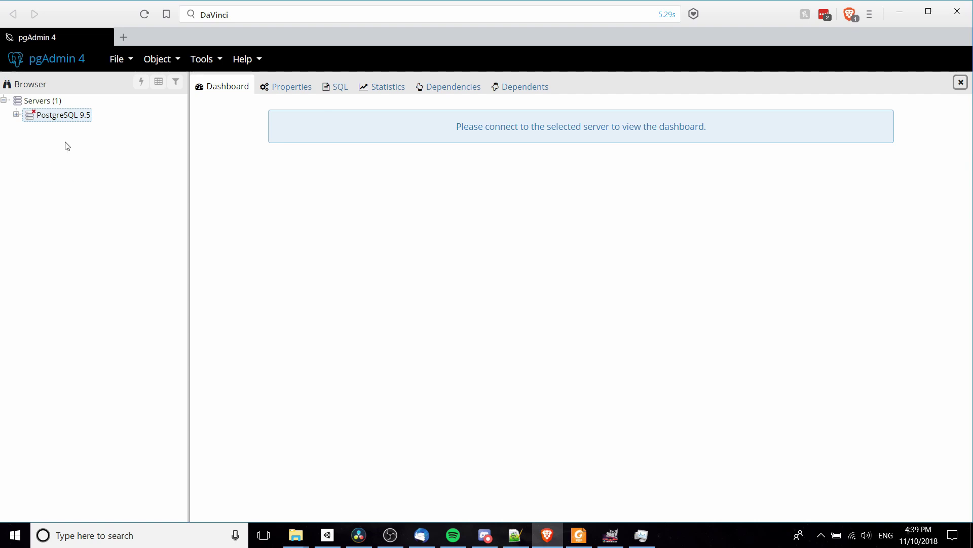
pyautogui.click(16, 114)
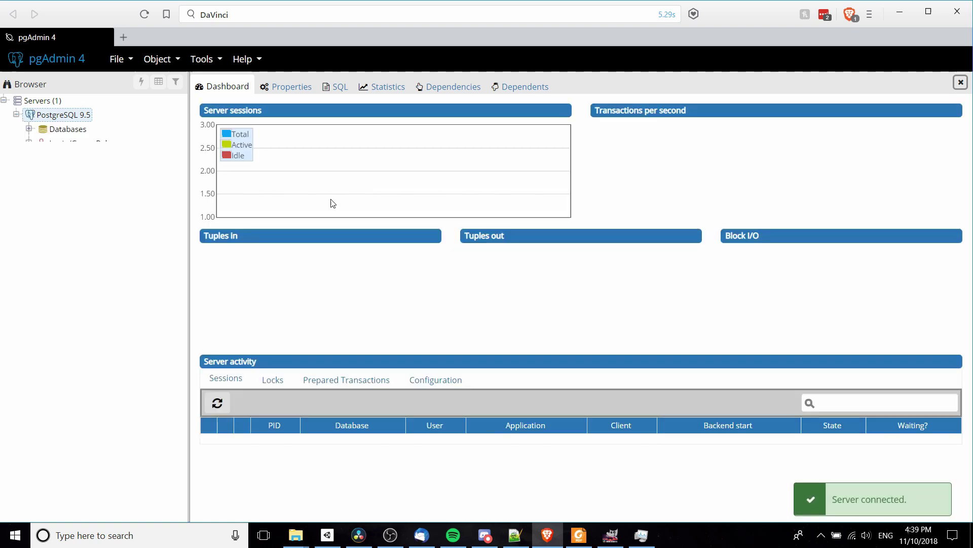
pyautogui.click(260, 14)
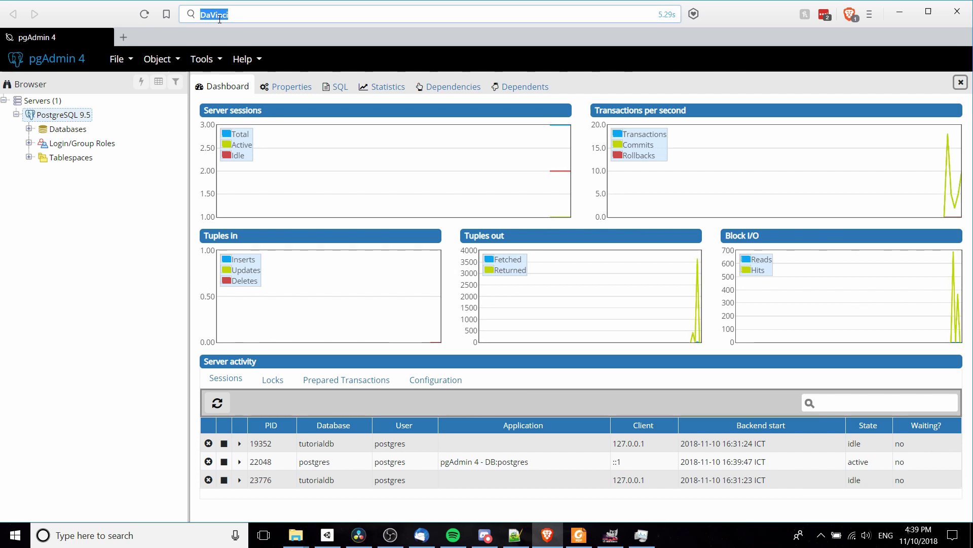
pyautogui.click(66, 175)
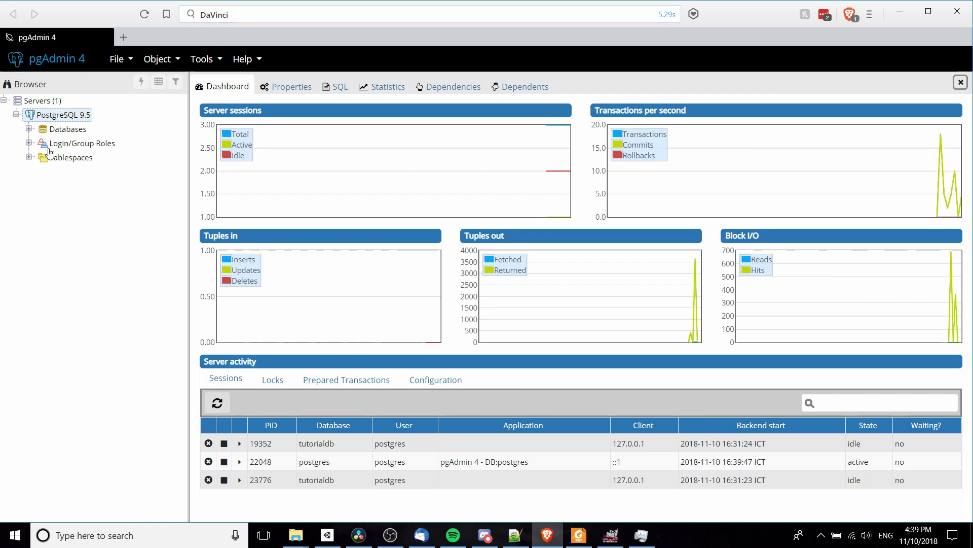
pyautogui.click(28, 129)
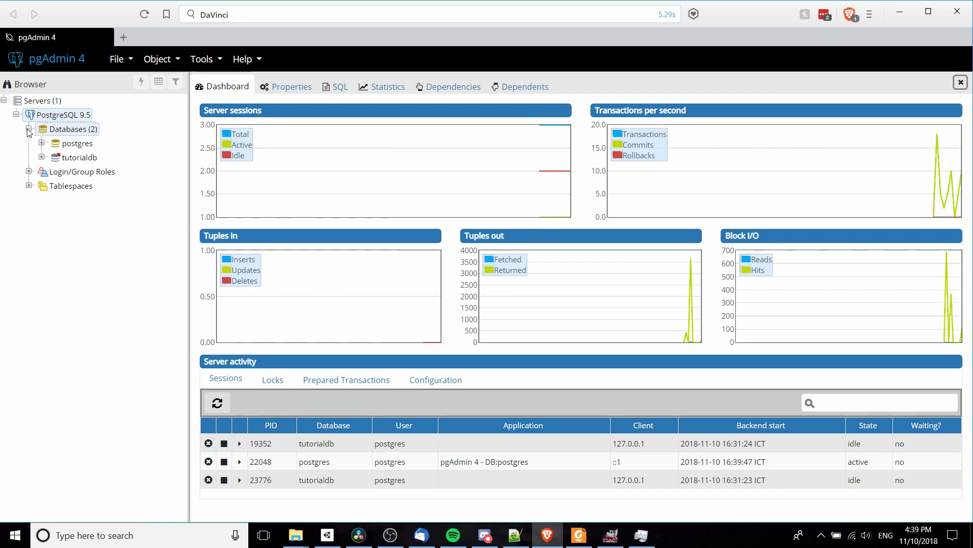
pyautogui.click(41, 158)
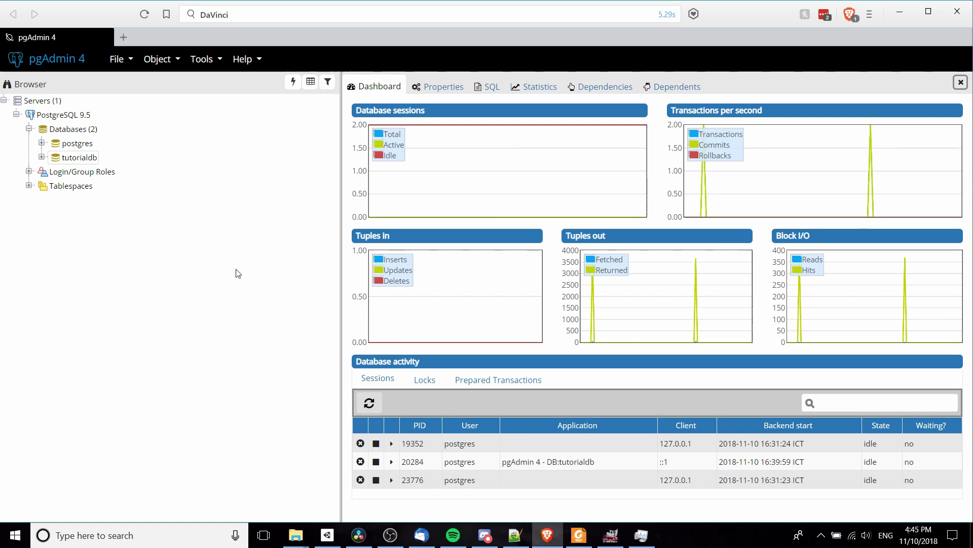
# - Back in Resolve, open File > Project Manager and show its Databases list
pyautogui.hotkey('alt', 'Tab')
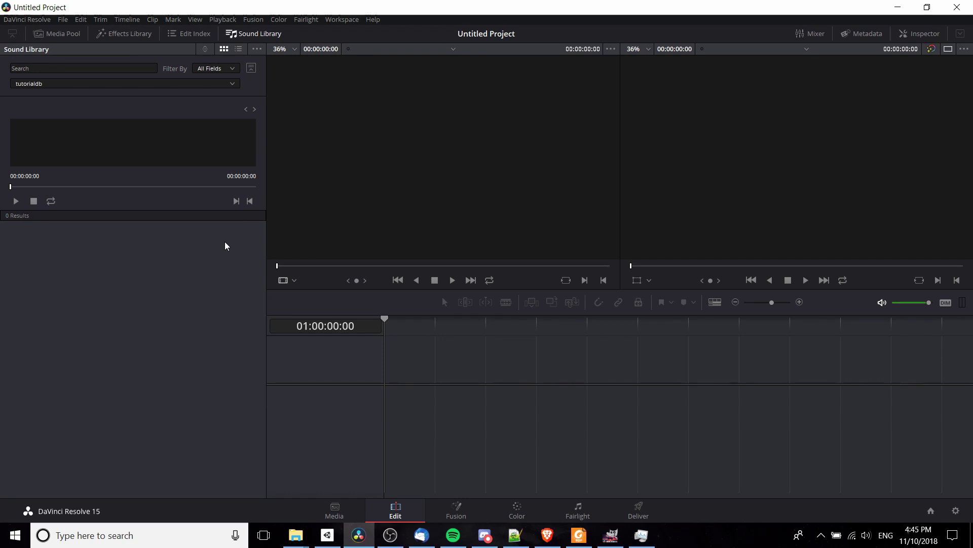
pyautogui.click(57, 19)
pyautogui.click(95, 225)
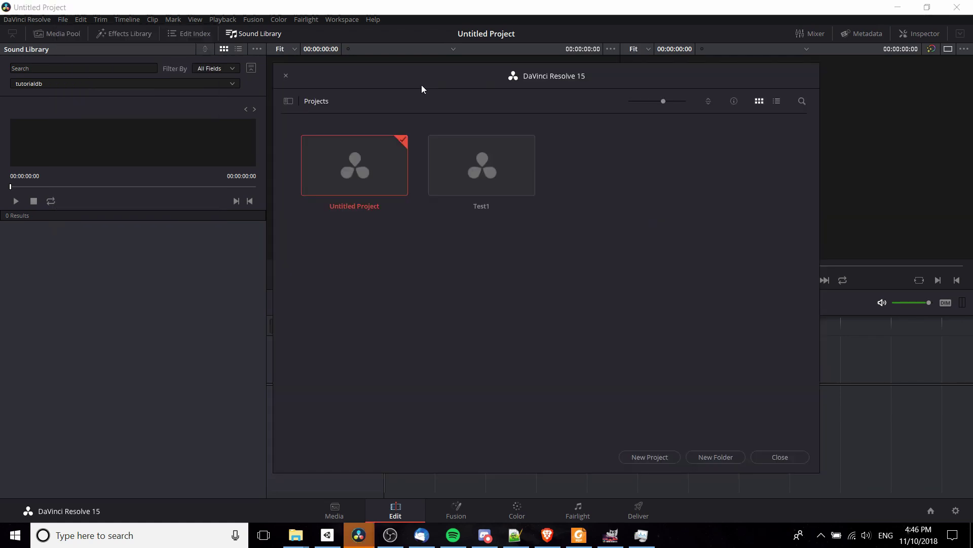
pyautogui.click(289, 102)
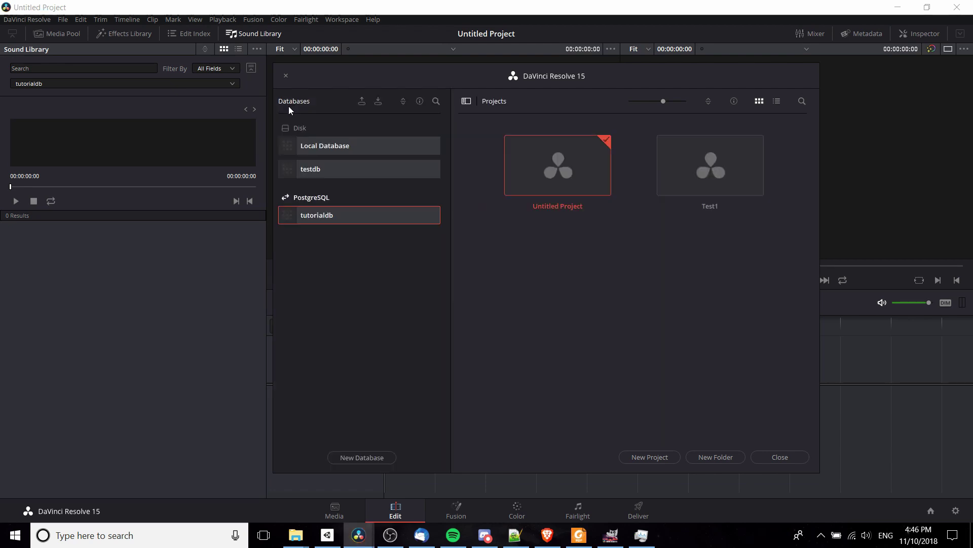